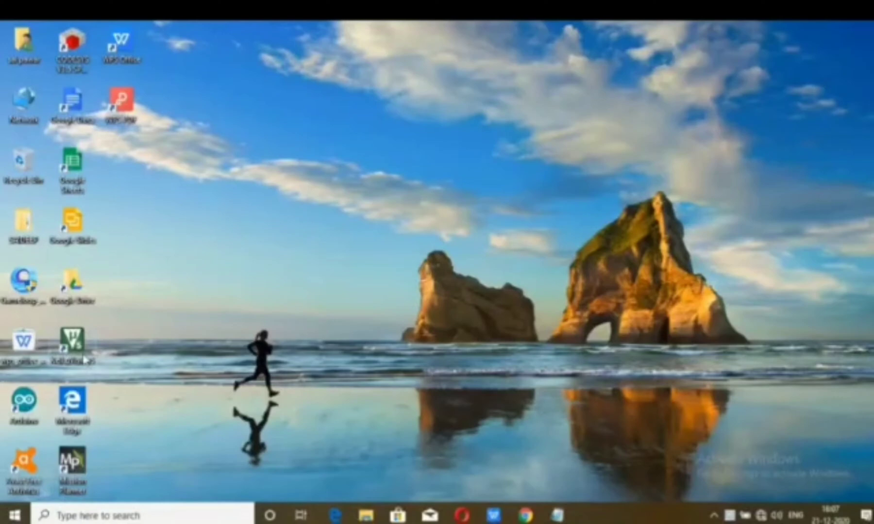
# - Launch Keil µVision 5 from its desktop icon
pyautogui.doubleClick(87, 360)
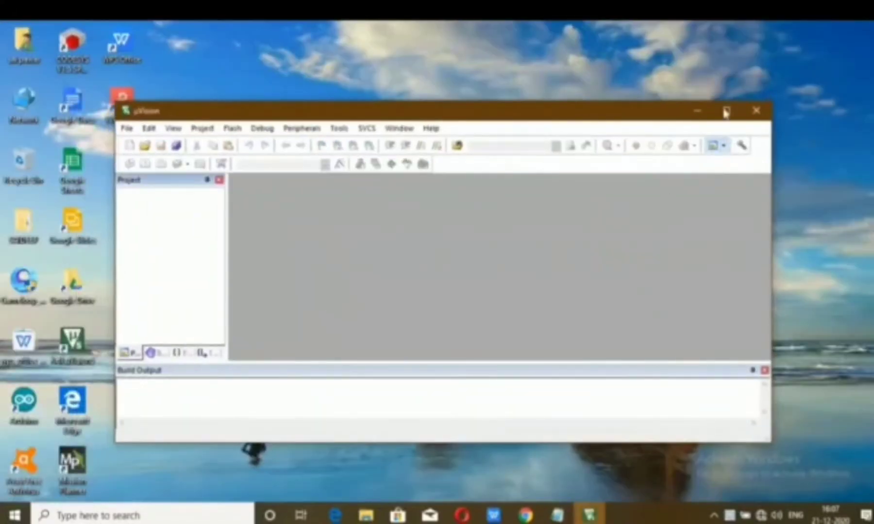
# - Maximize the window and create a new µVision project saved as EX_7
pyautogui.click(724, 112)
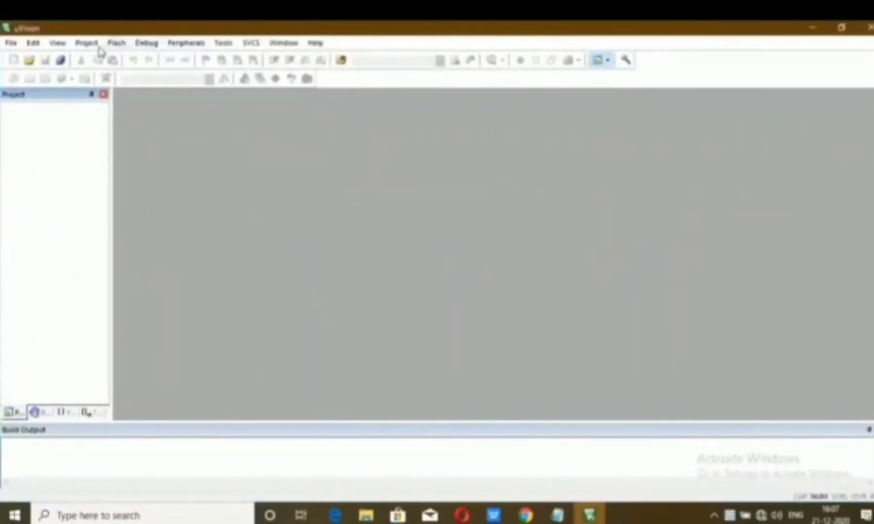
pyautogui.click(90, 45)
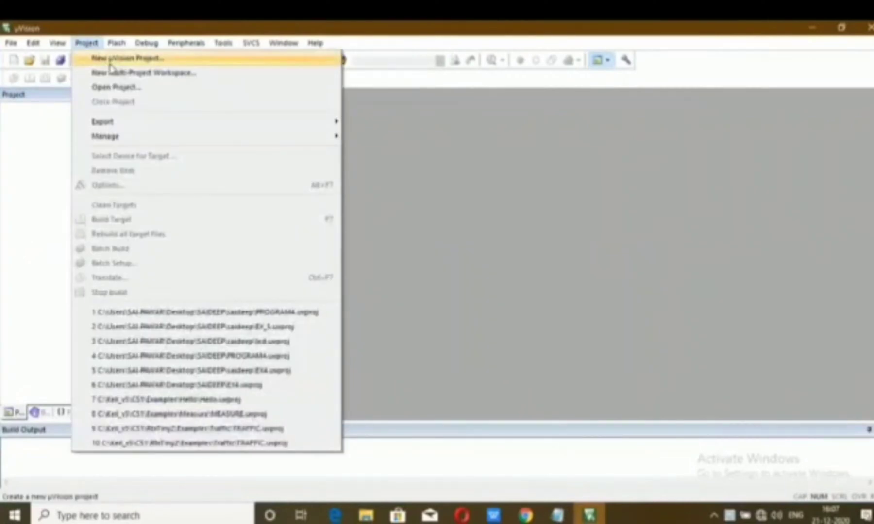
pyautogui.click(109, 60)
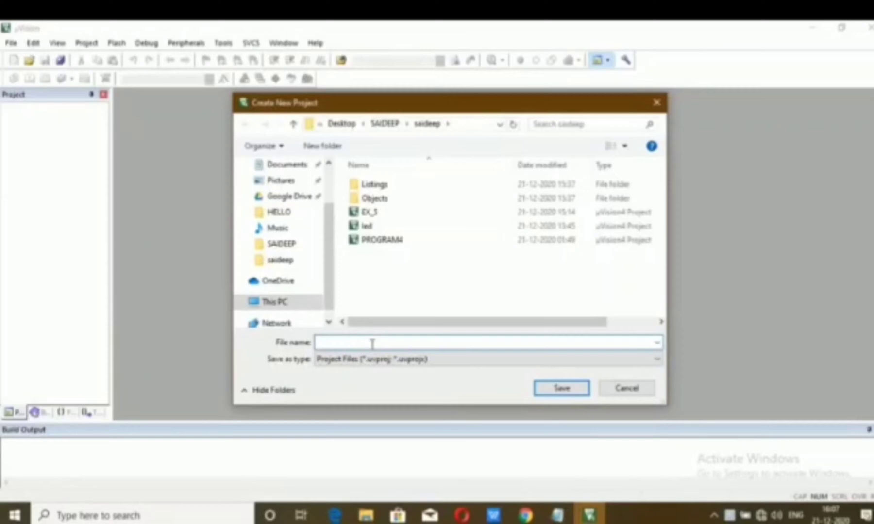
pyautogui.write('EX')
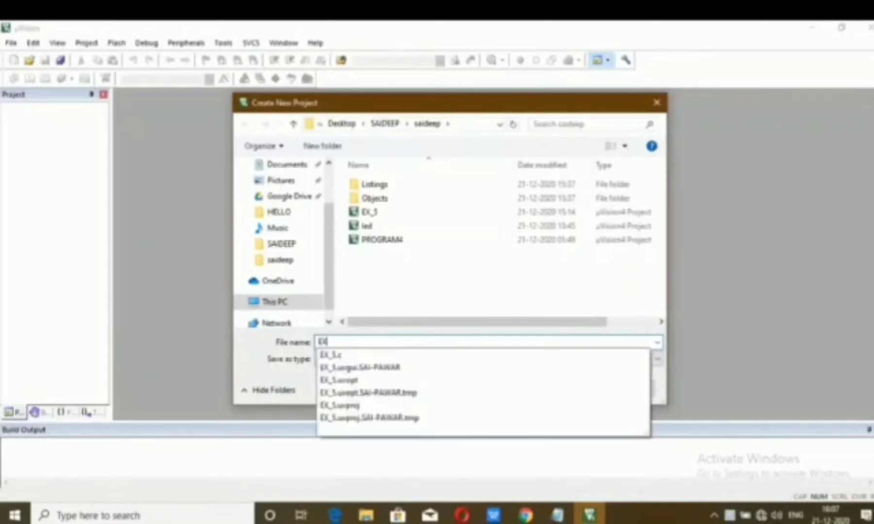
pyautogui.write('-')
pyautogui.press('BackSpace')
pyautogui.write('6')
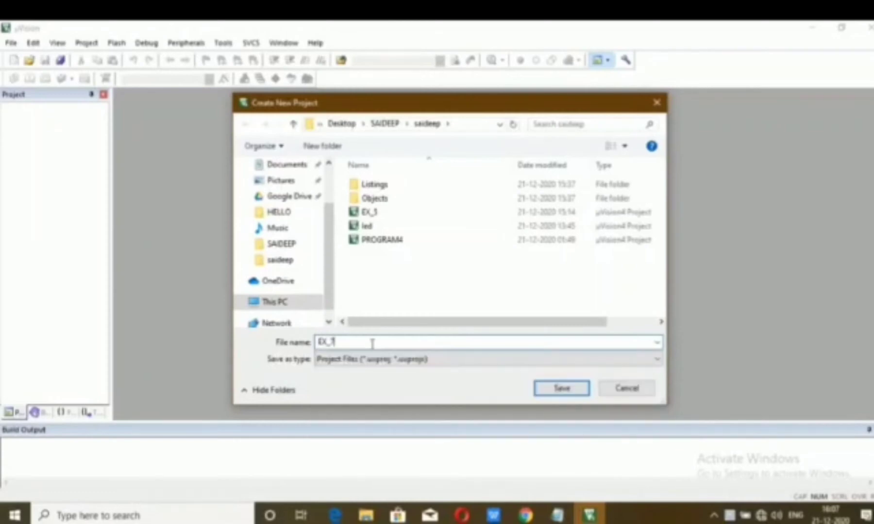
pyautogui.press('Return')
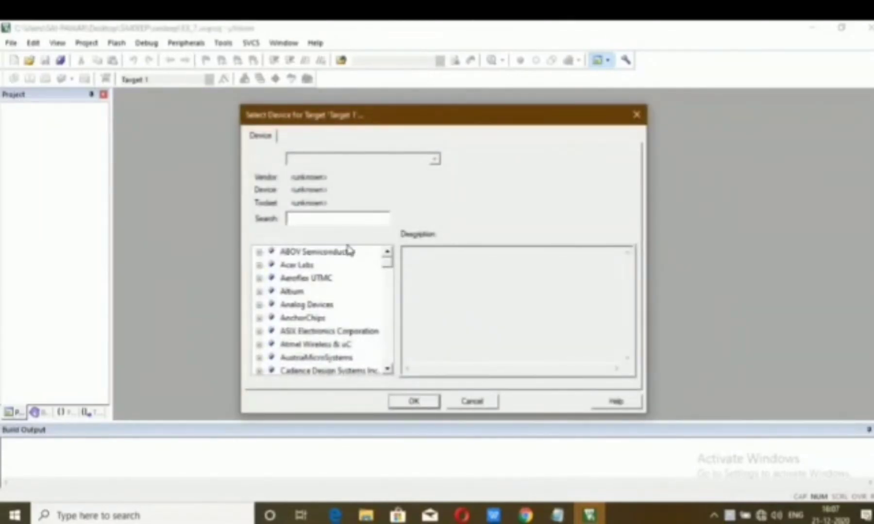
pyautogui.write('at')
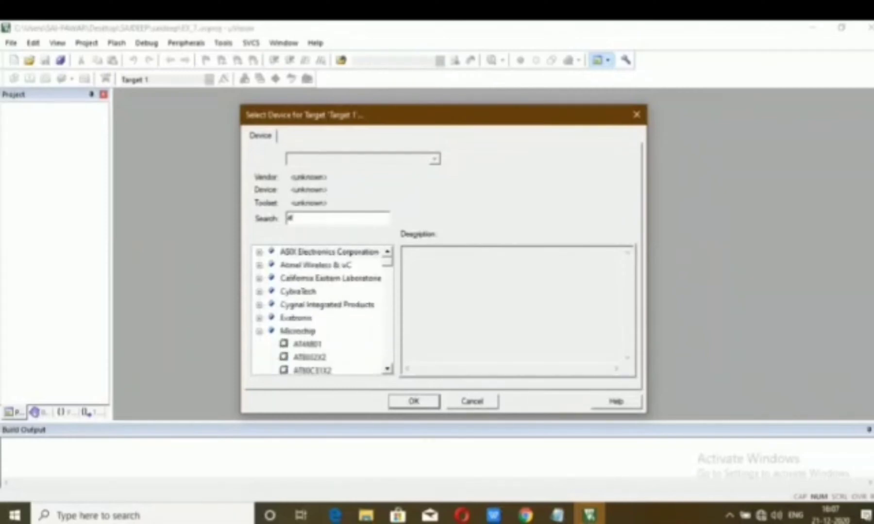
pyautogui.write('89c')
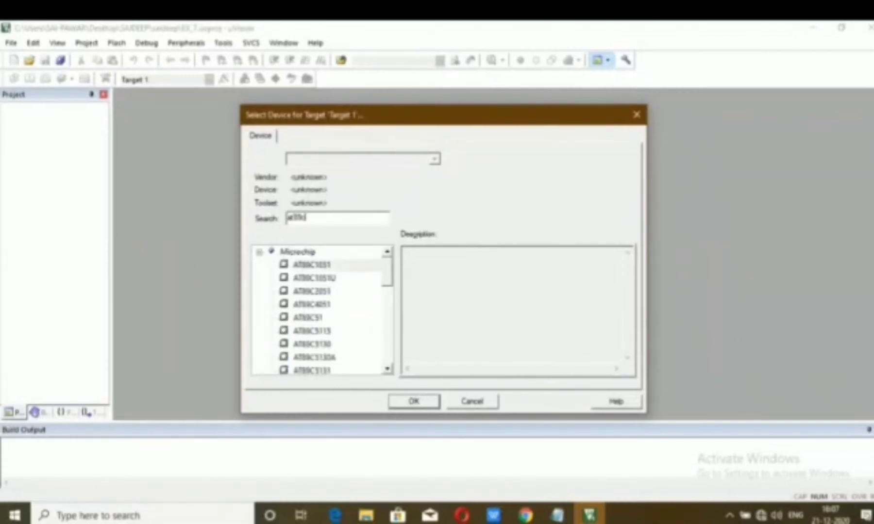
pyautogui.write('51')
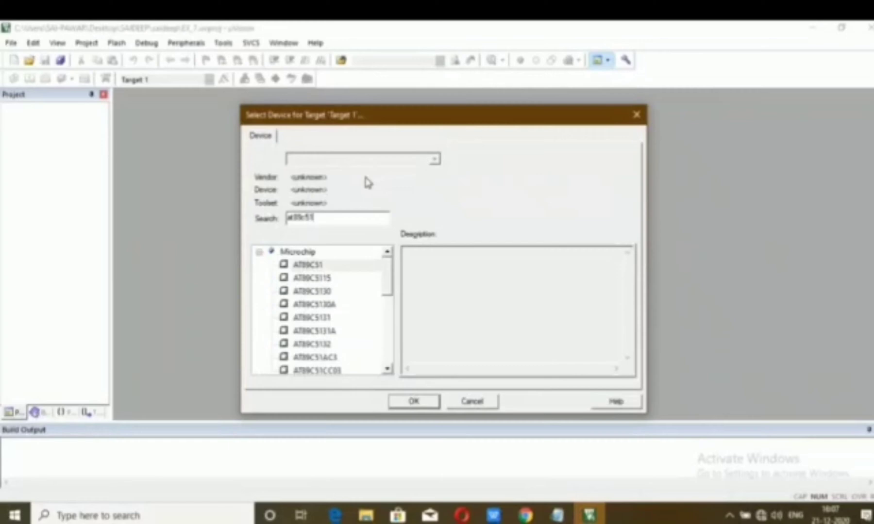
# - Select AT89C51 as the target device and copy STARTUP.A51 into the project
pyautogui.click(361, 265)
pyautogui.click(405, 403)
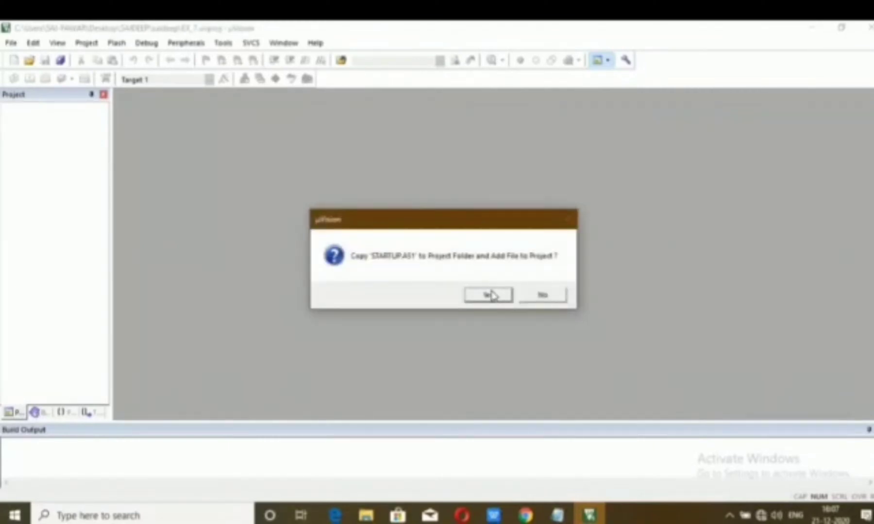
pyautogui.click(489, 295)
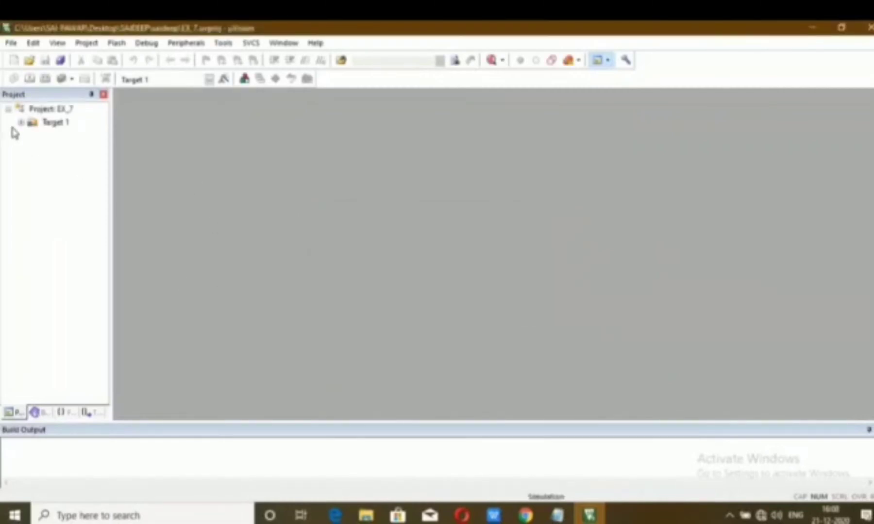
# - Paste the ten-byte array-copy C program into a new source file and begin Save As
pyautogui.click(21, 123)
pyautogui.click(11, 43)
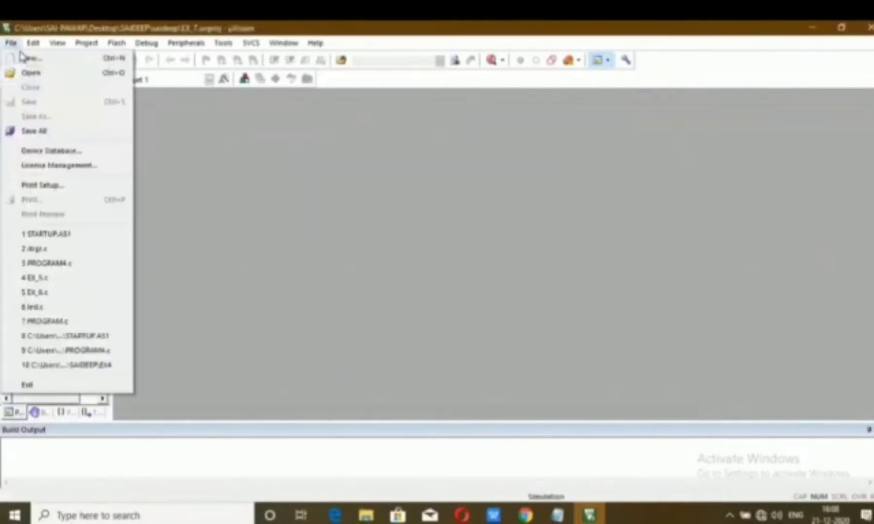
pyautogui.click(22, 59)
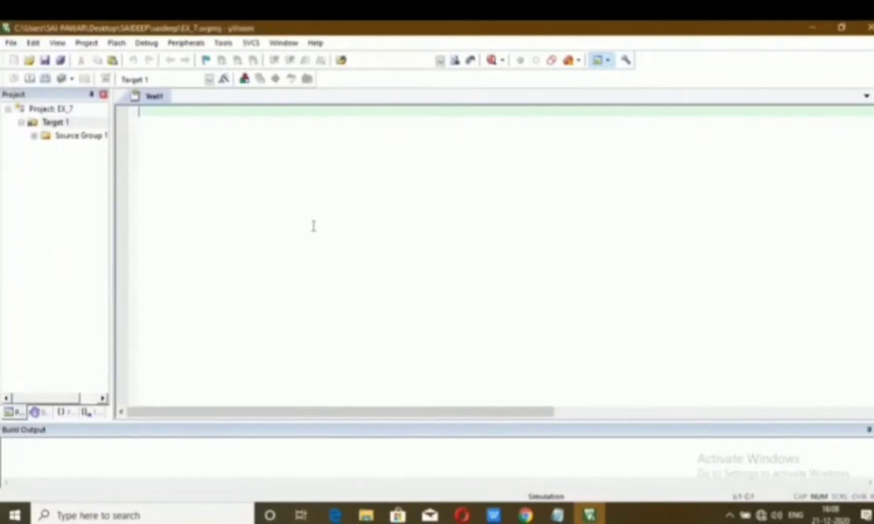
pyautogui.hotkey('ctrl', 'v')
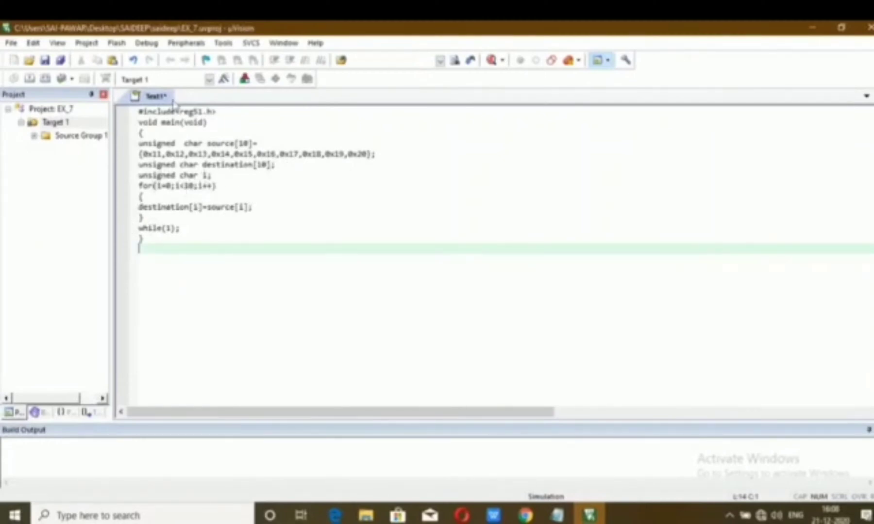
pyautogui.click(11, 42)
pyautogui.click(29, 101)
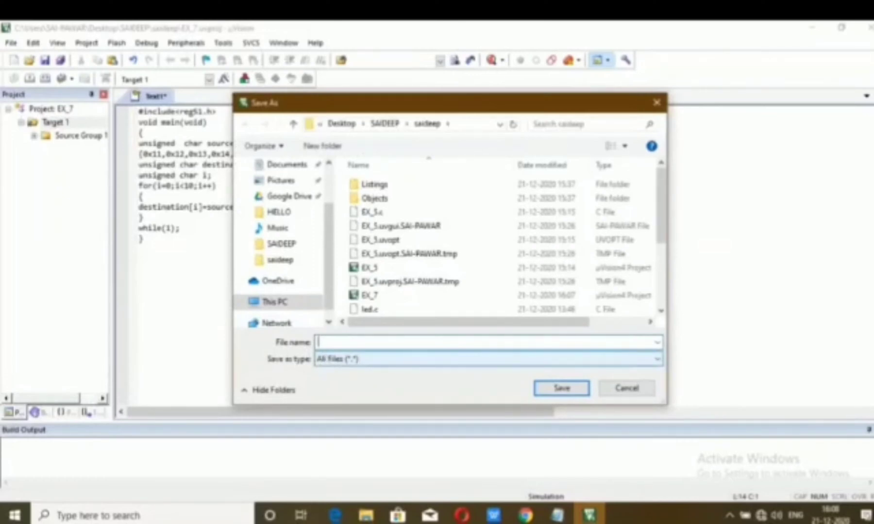
pyautogui.write('EX')
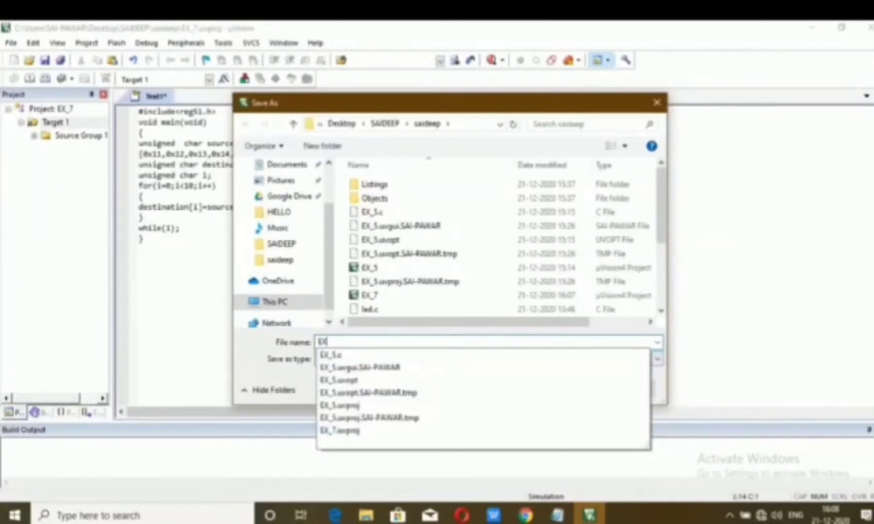
pyautogui.write('_7')
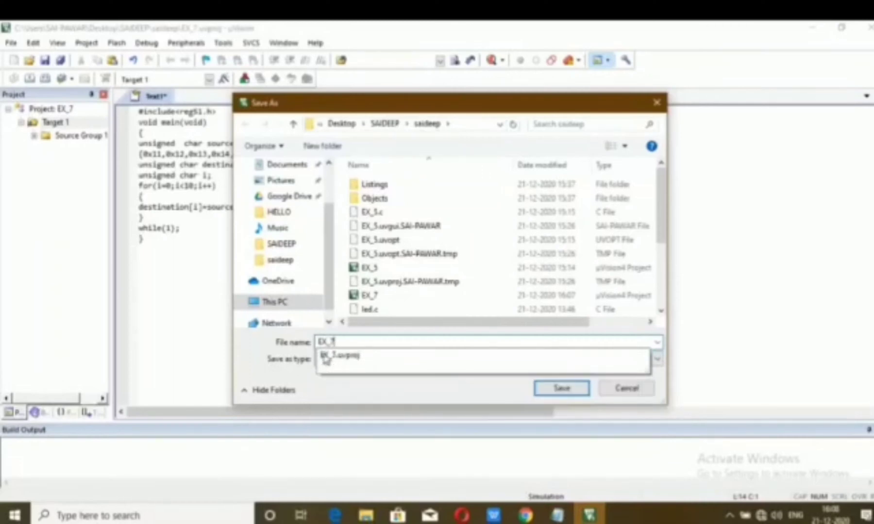
pyautogui.write('.')
pyautogui.write('c')
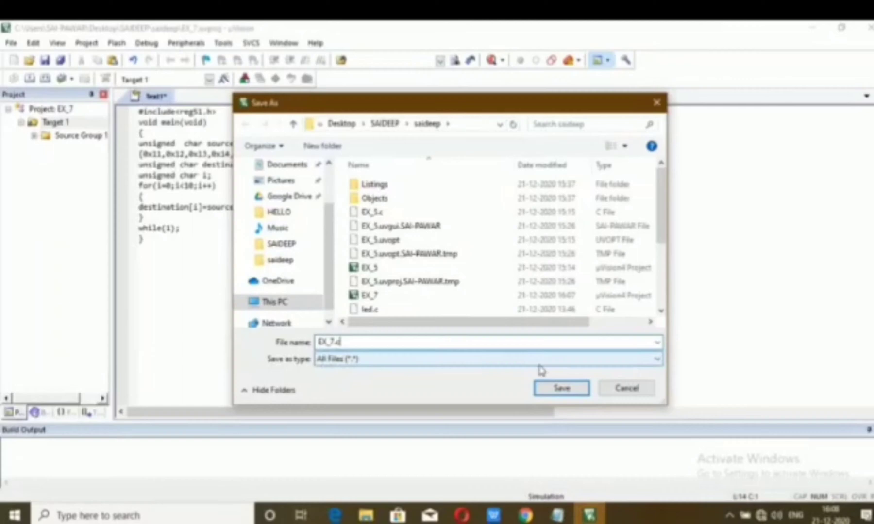
# - Save the code as EX_7.c and expand Source Group 1
pyautogui.click(572, 393)
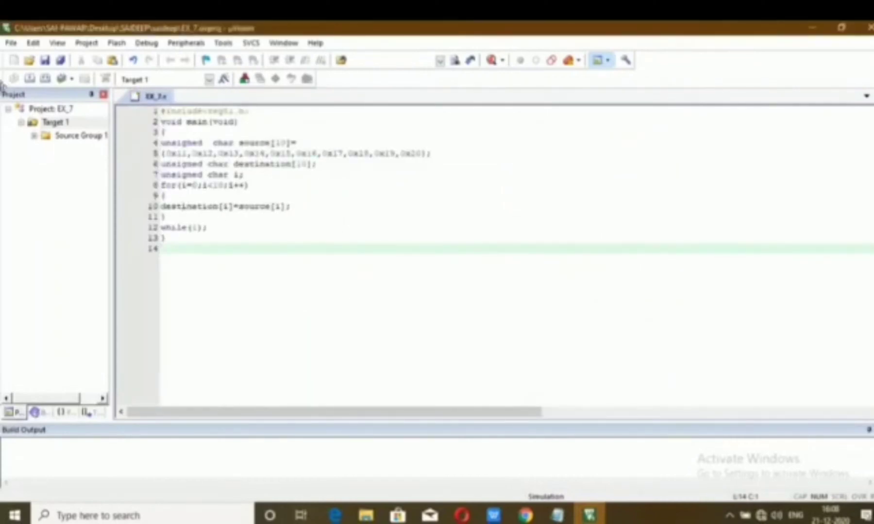
pyautogui.doubleClick(40, 138)
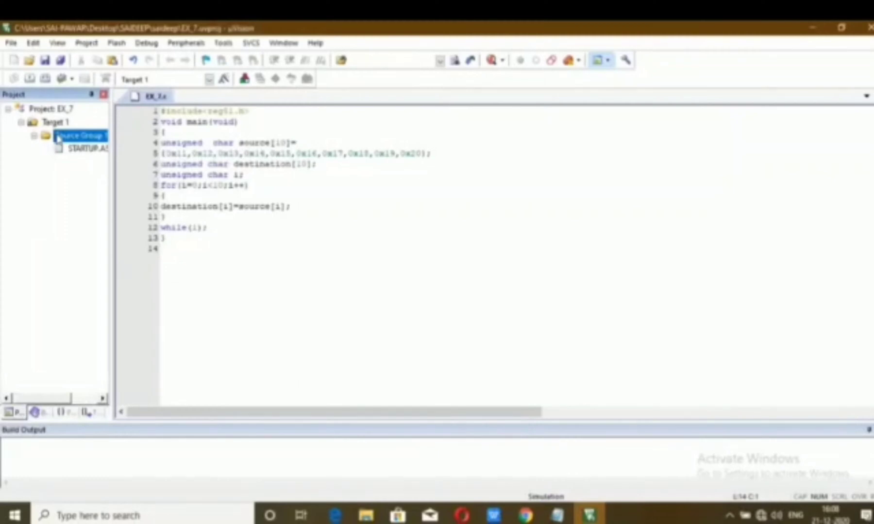
# - Add the existing EX_7.c file to Source Group 1 and close the dialog
pyautogui.rightClick(59, 139)
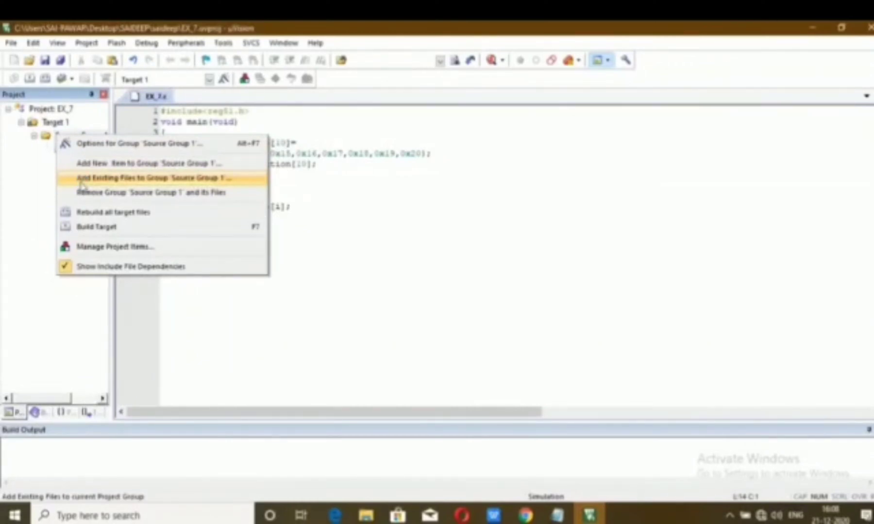
pyautogui.click(80, 179)
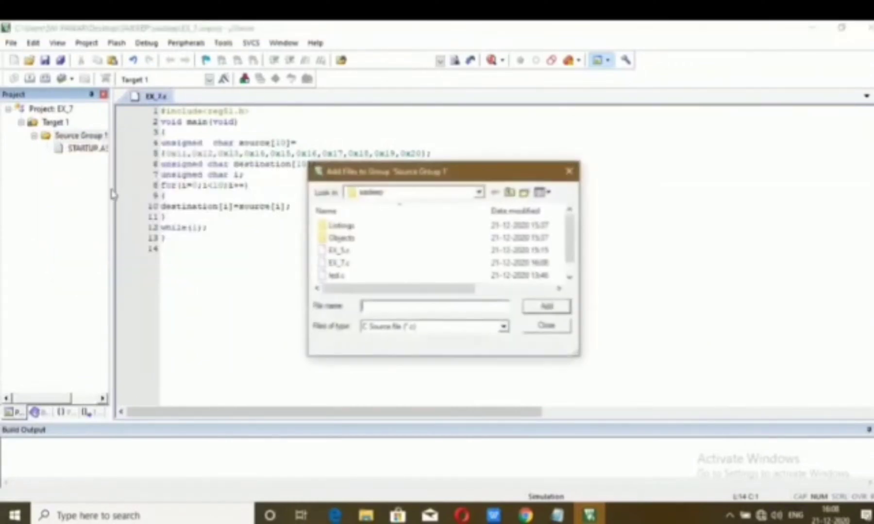
pyautogui.click(349, 264)
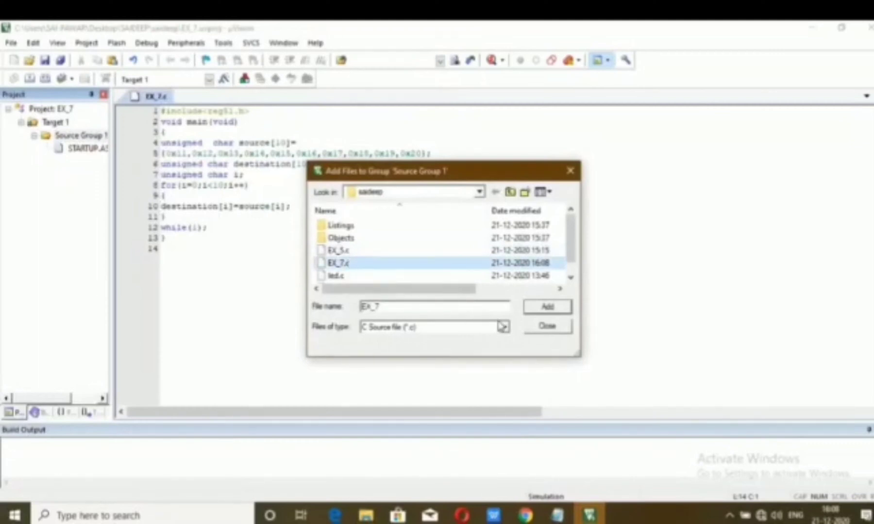
pyautogui.click(546, 308)
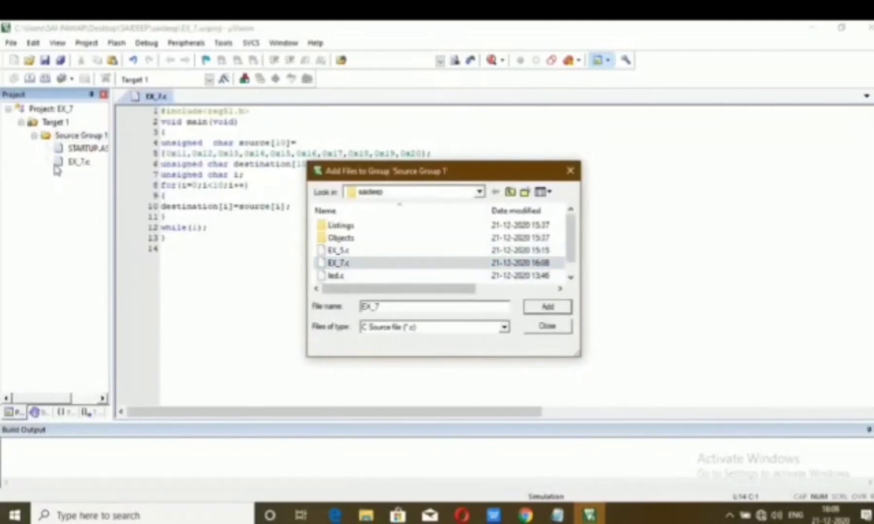
pyautogui.click(570, 171)
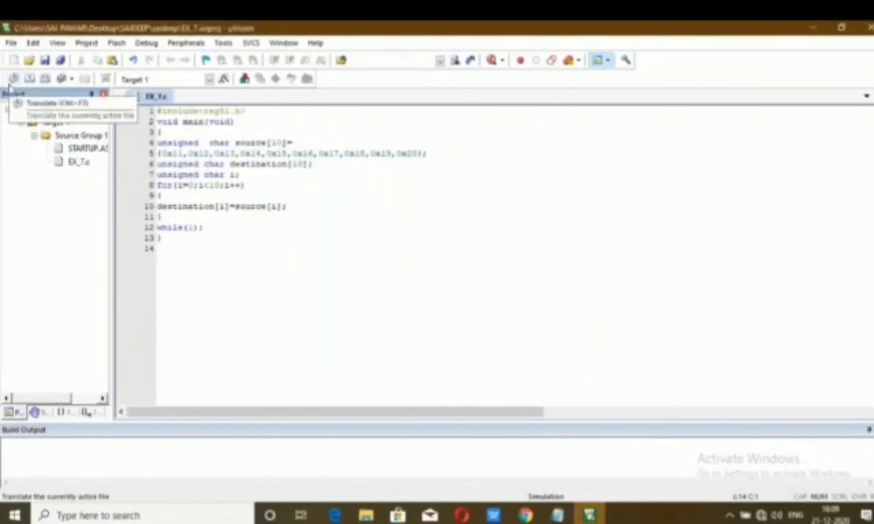
# - Translate EX_7.c and rebuild the target with 0 errors and 0 warnings
pyautogui.click(14, 79)
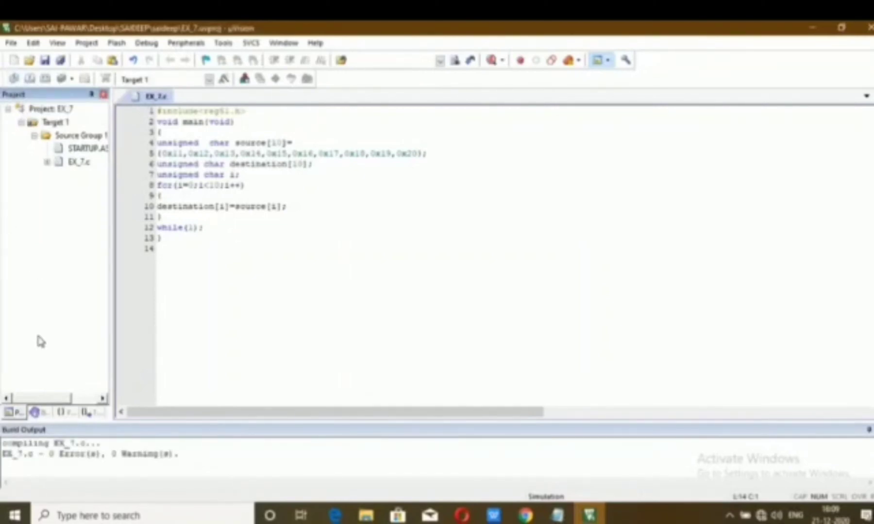
pyautogui.click(30, 80)
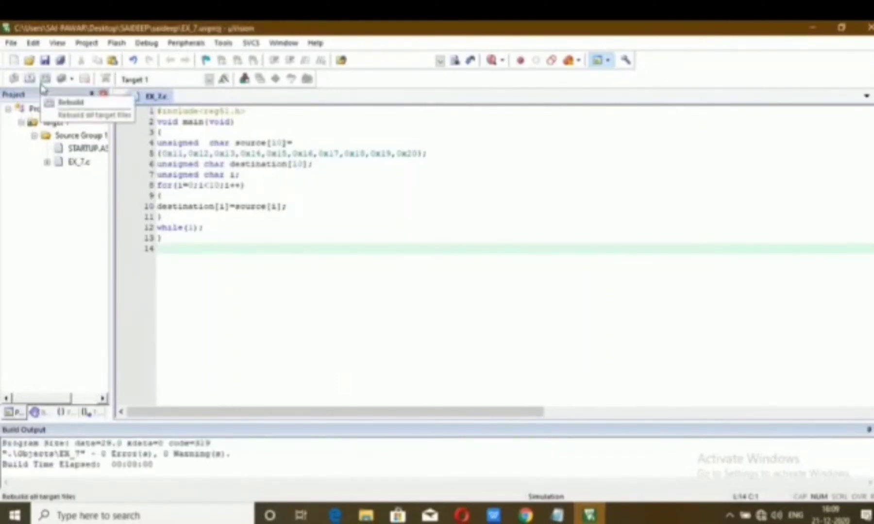
pyautogui.click(146, 43)
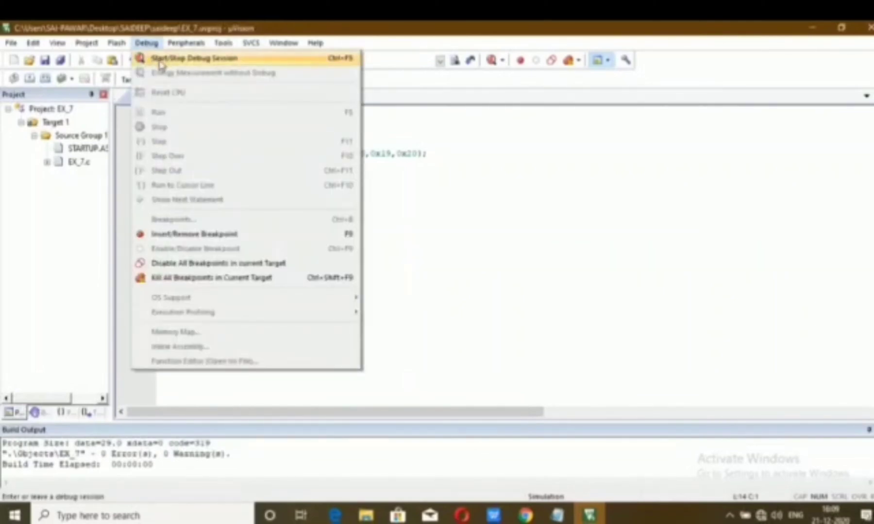
# - Start the EX_7 debug session, dismiss the evaluation notice, and show Memory 1
pyautogui.click(161, 62)
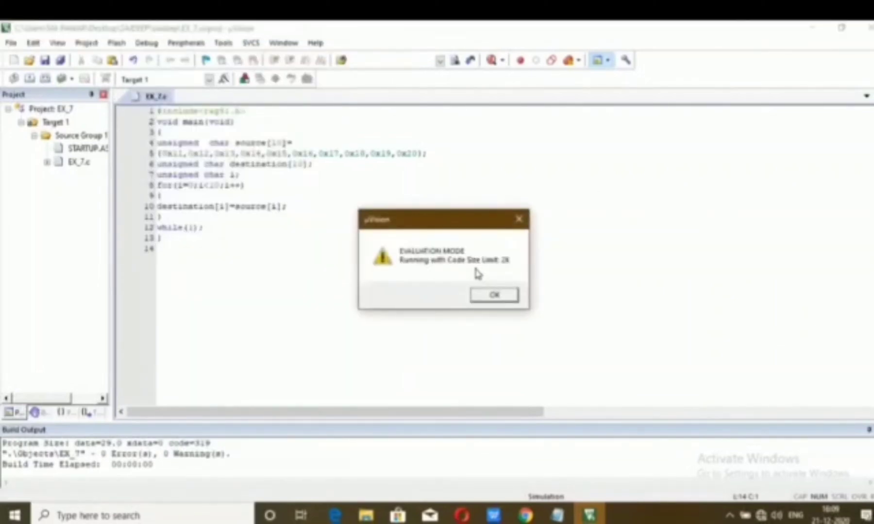
pyautogui.click(506, 296)
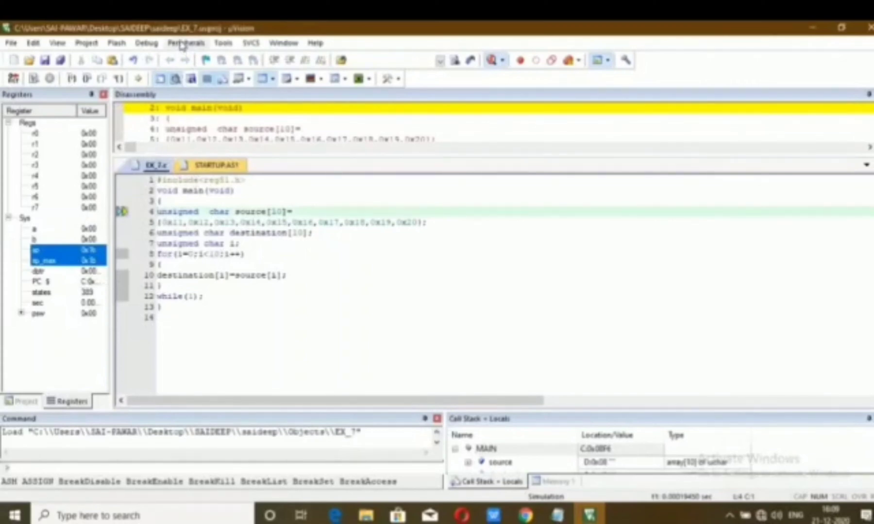
pyautogui.click(546, 482)
pyautogui.write('d:0x08')
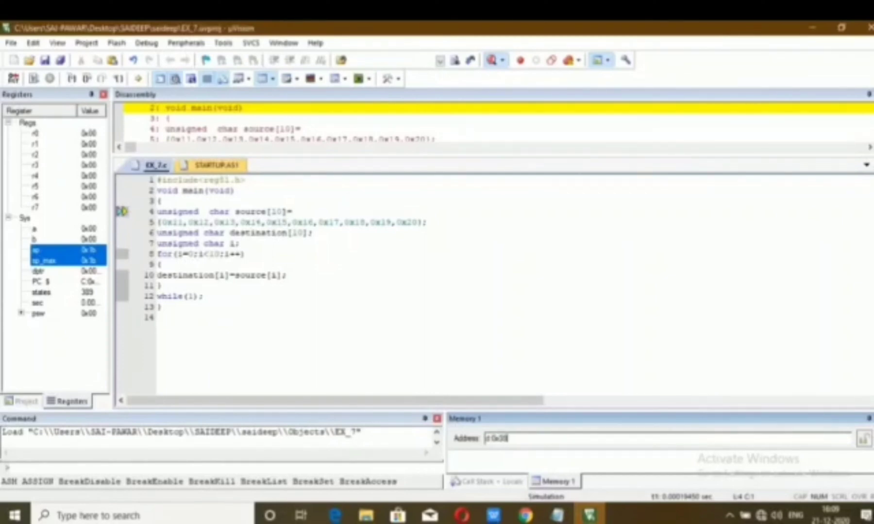
# - Show the data address in Memory 1, then run and stop the program to see bytes 0x11–0x20 copied
pyautogui.press('Return')
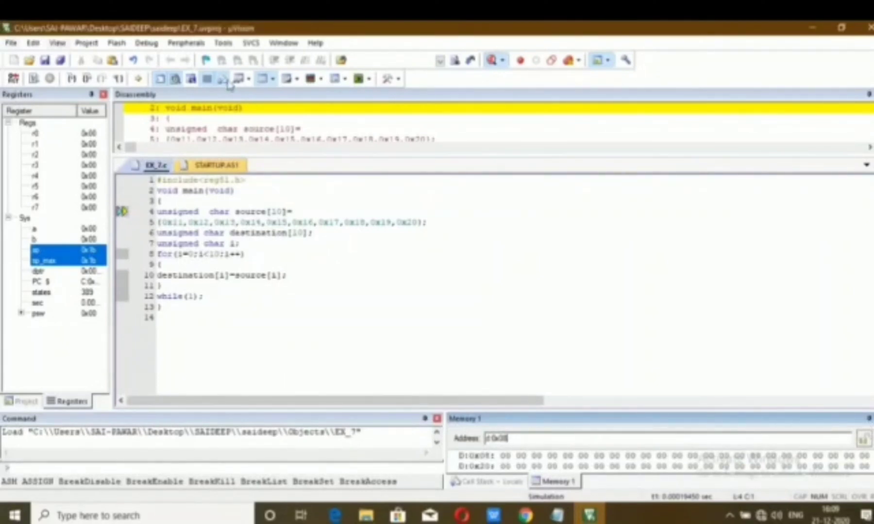
pyautogui.click(146, 42)
pyautogui.click(158, 114)
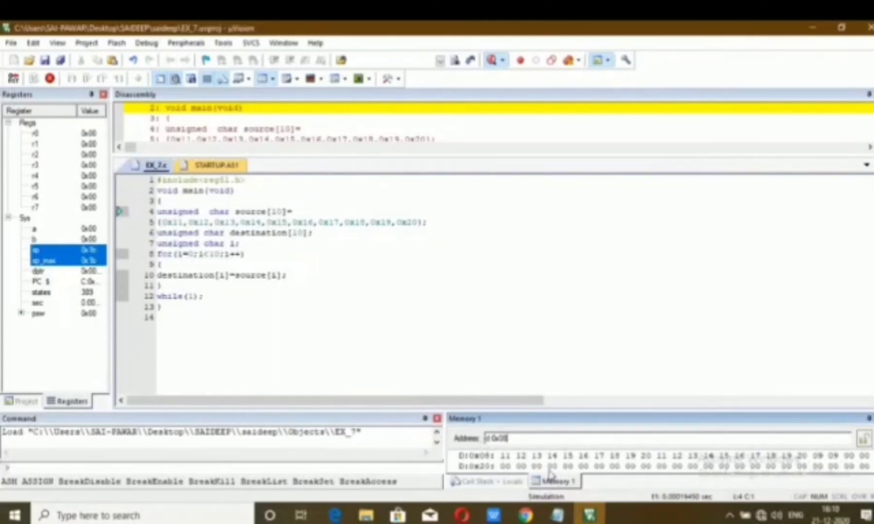
pyautogui.click(147, 43)
pyautogui.click(159, 129)
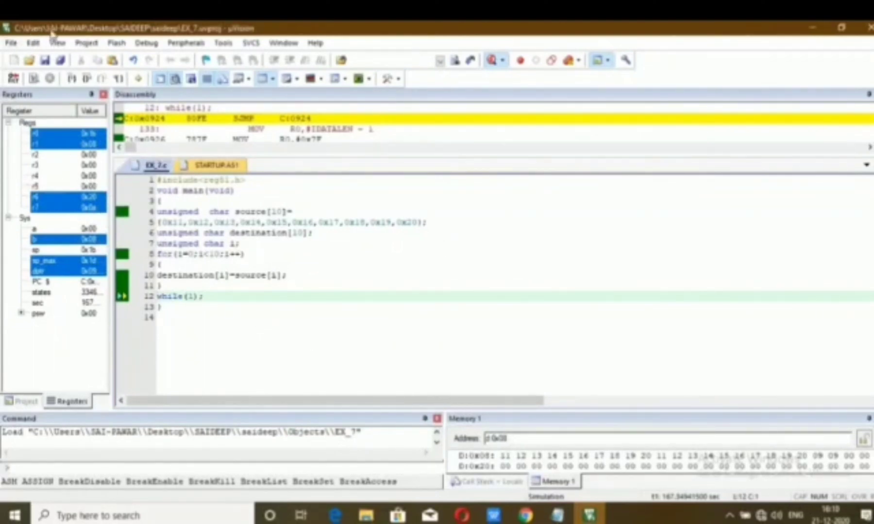
pyautogui.click(12, 43)
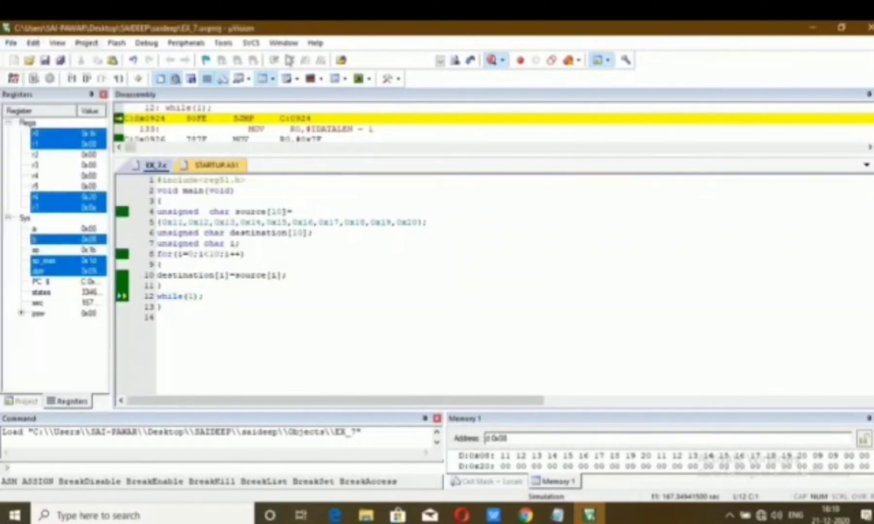
# - Stop debugging, save the files, close µVision, and refresh the desktop
pyautogui.click(492, 61)
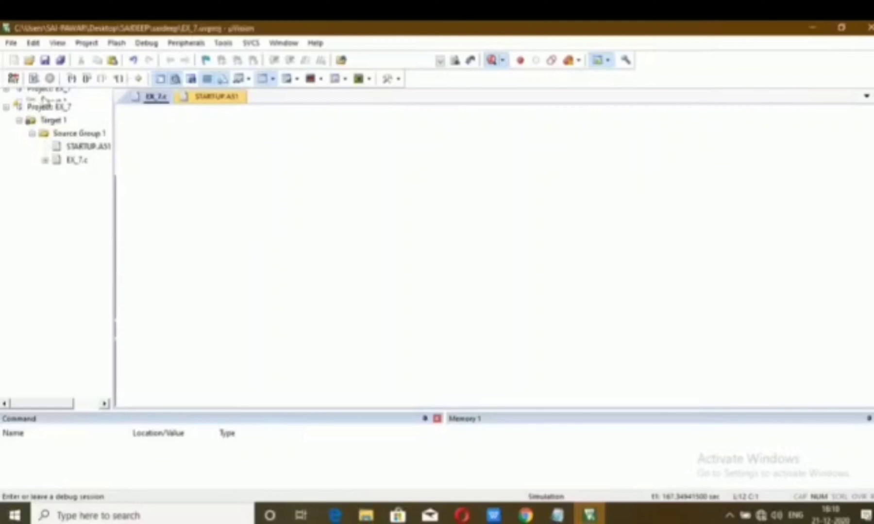
pyautogui.click(12, 43)
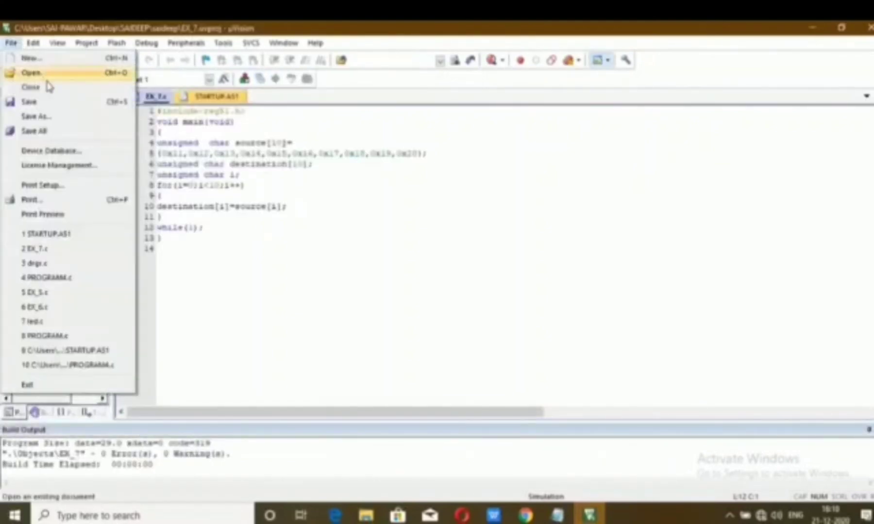
pyautogui.click(38, 102)
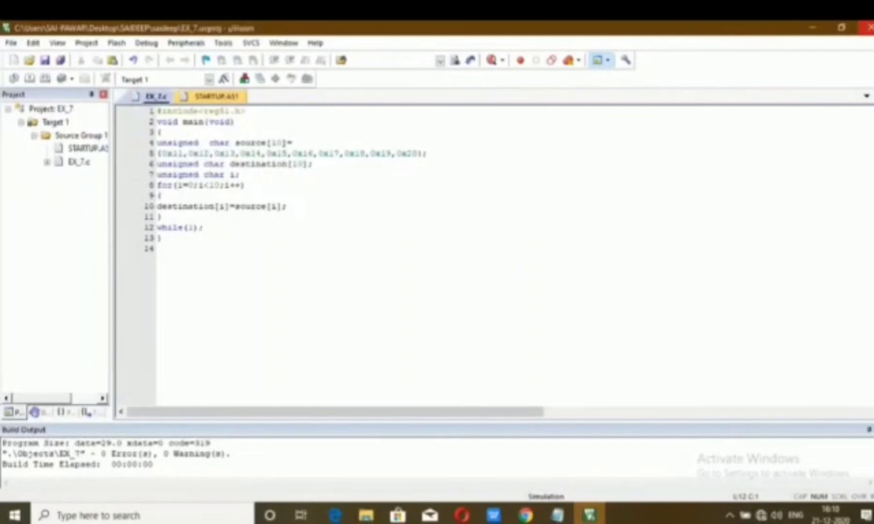
pyautogui.click(867, 27)
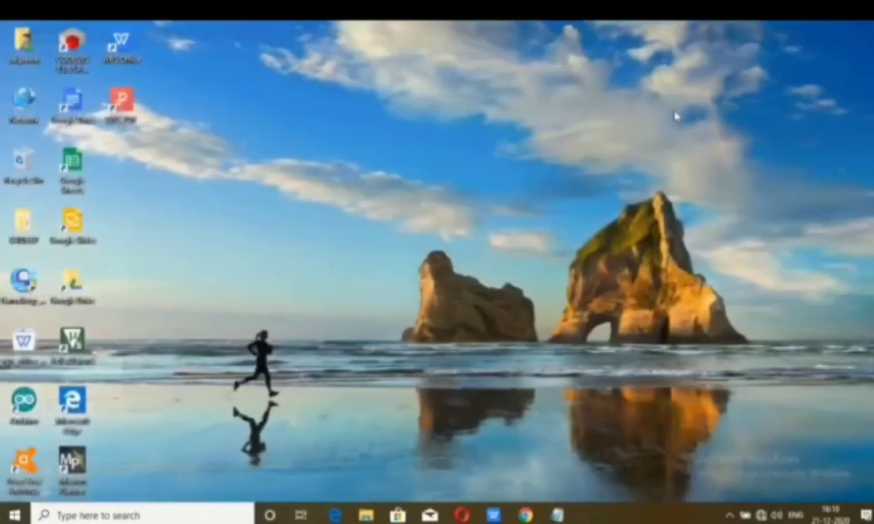
pyautogui.rightClick(647, 174)
pyautogui.click(650, 166)
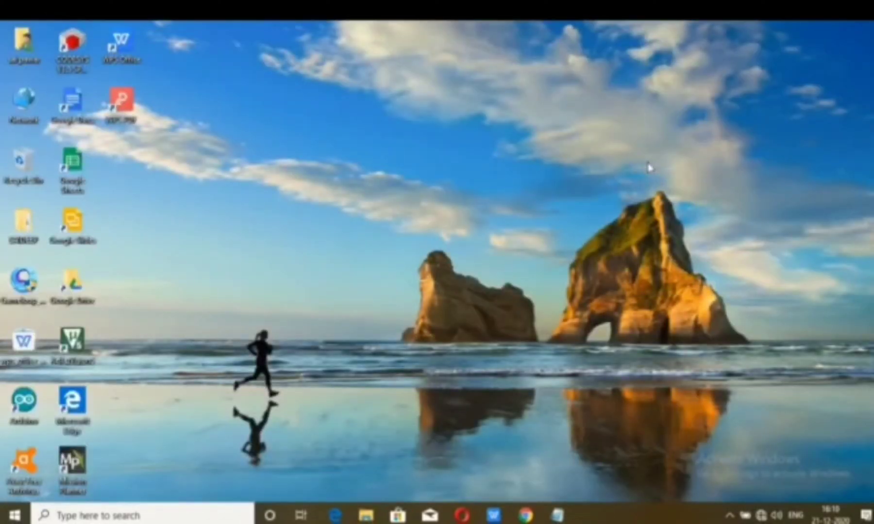